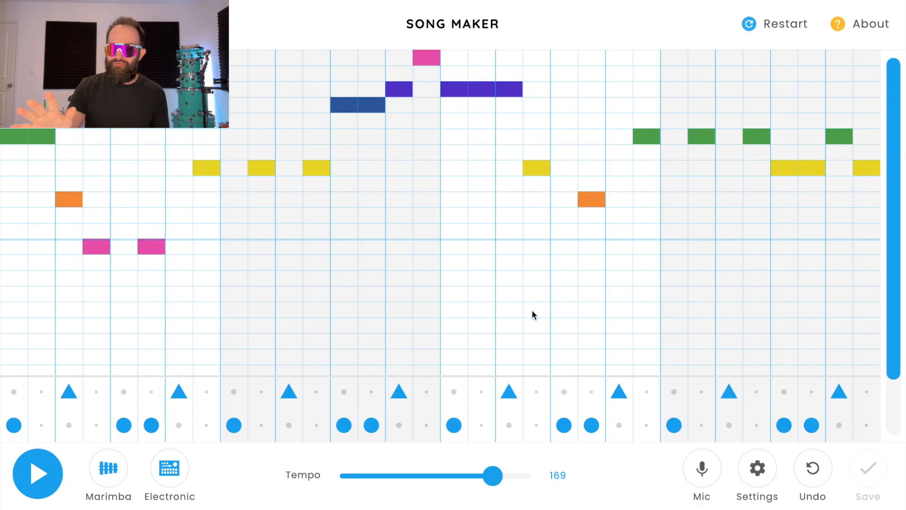
Play back the finished example song and stop it.
{"action": "key", "text": "space"}
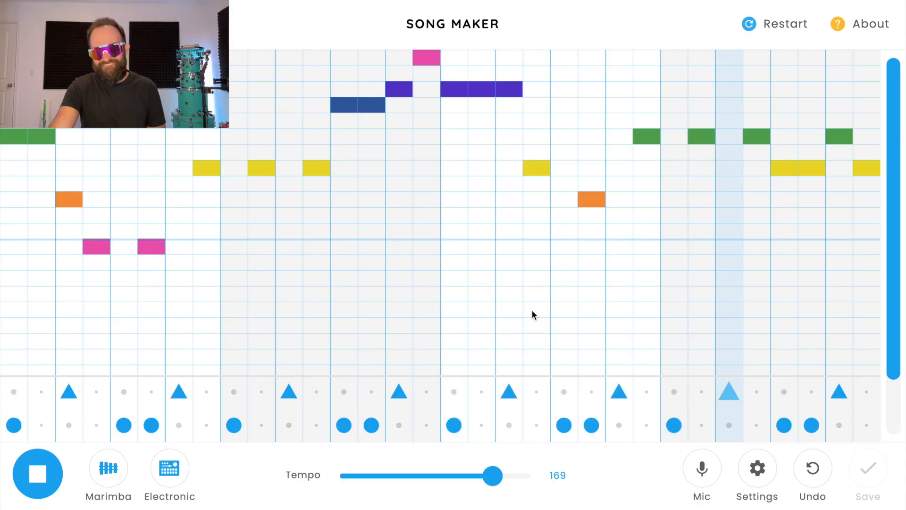
{"action": "key", "text": "space"}
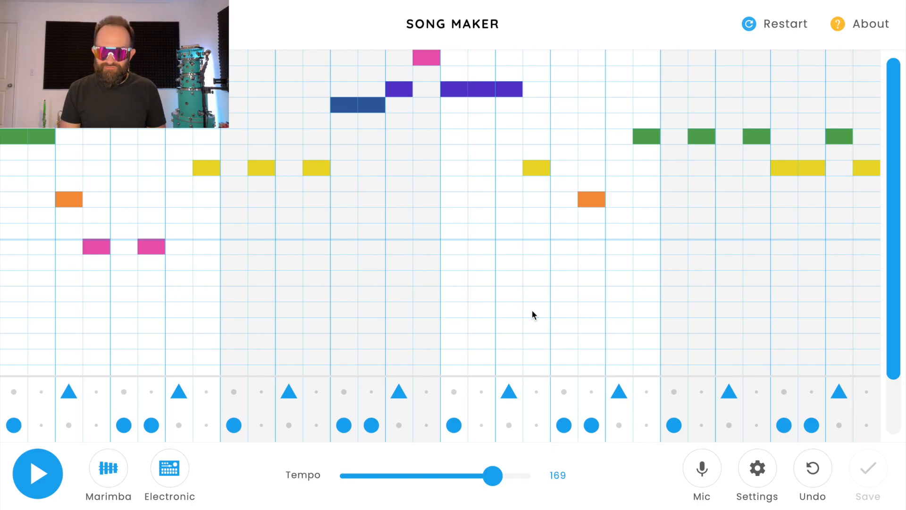
Clear the song to start over and set the scale to Chromatic.
{"action": "left_click", "coordinate": [766, 27]}
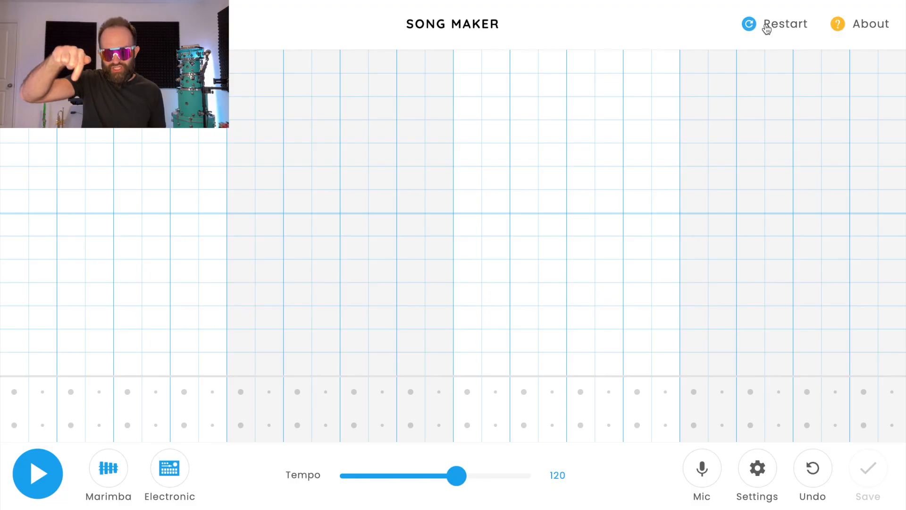
{"action": "left_click", "coordinate": [754, 469]}
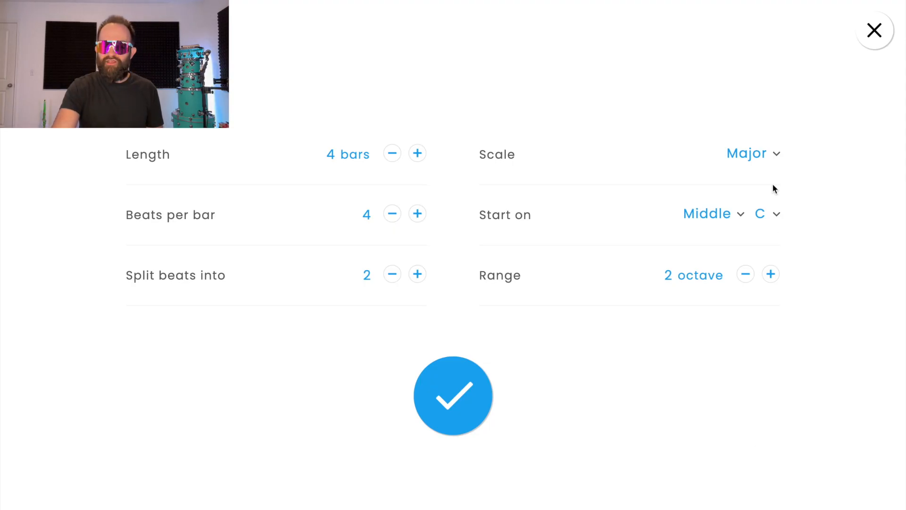
{"action": "left_click", "coordinate": [756, 165]}
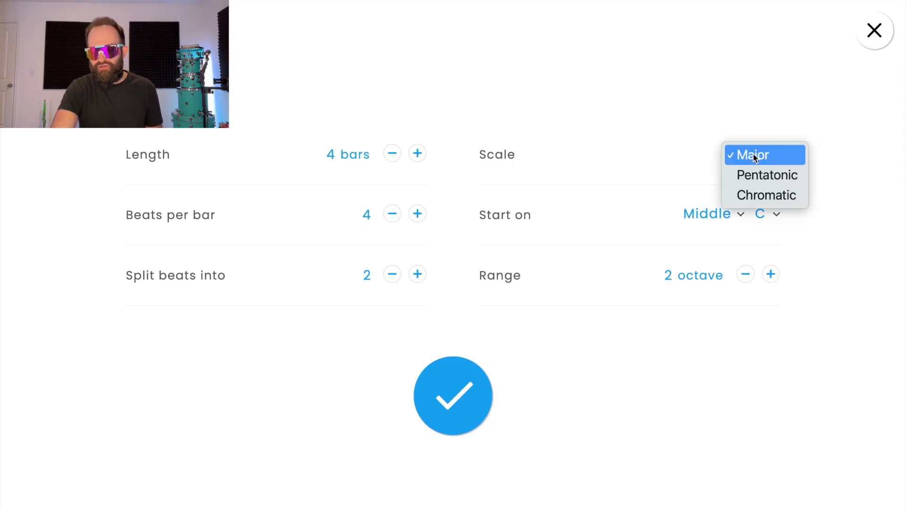
{"action": "left_click", "coordinate": [746, 197]}
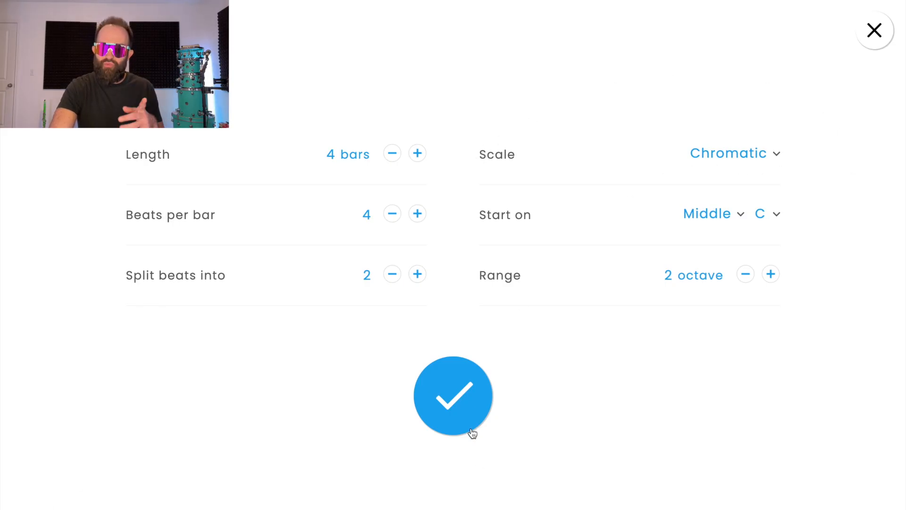
{"action": "left_click", "coordinate": [466, 414]}
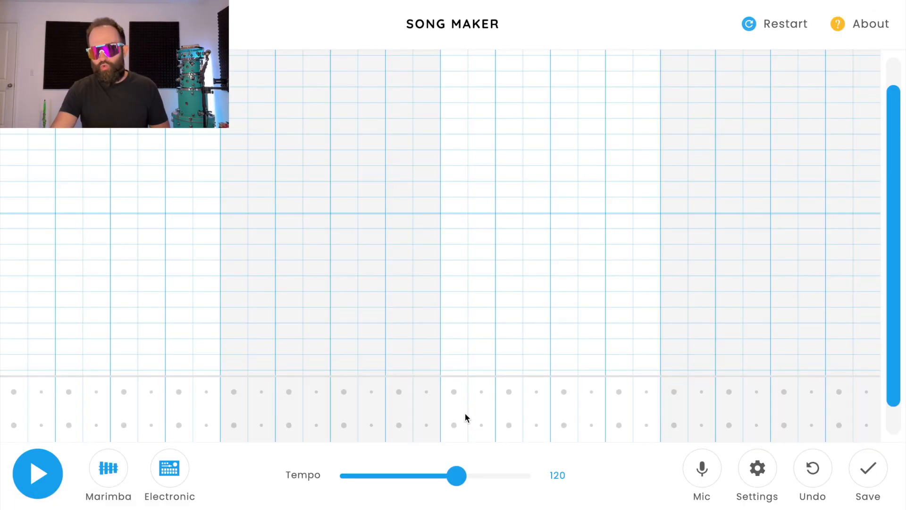
Set the song's tempo to 169.
{"action": "scroll", "coordinate": [898, 283], "scroll_direction": "down", "scroll_amount": 1}
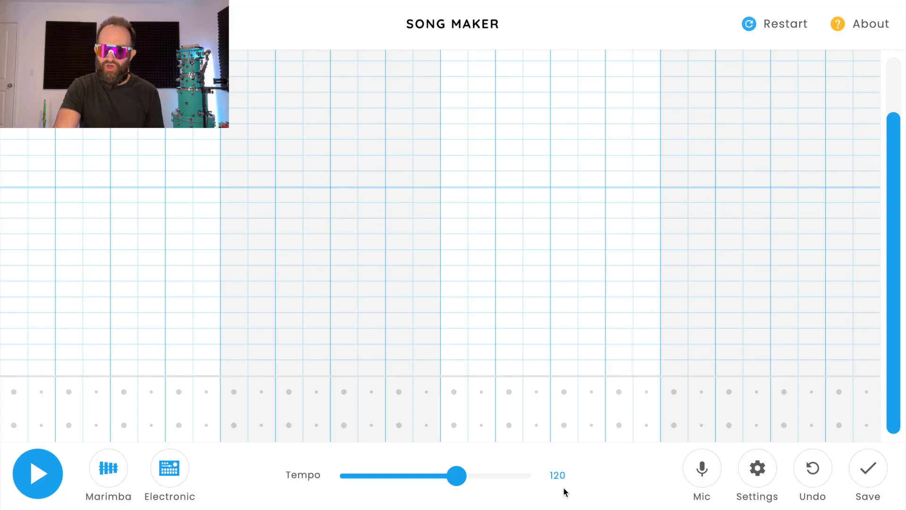
{"action": "double_click", "coordinate": [558, 475]}
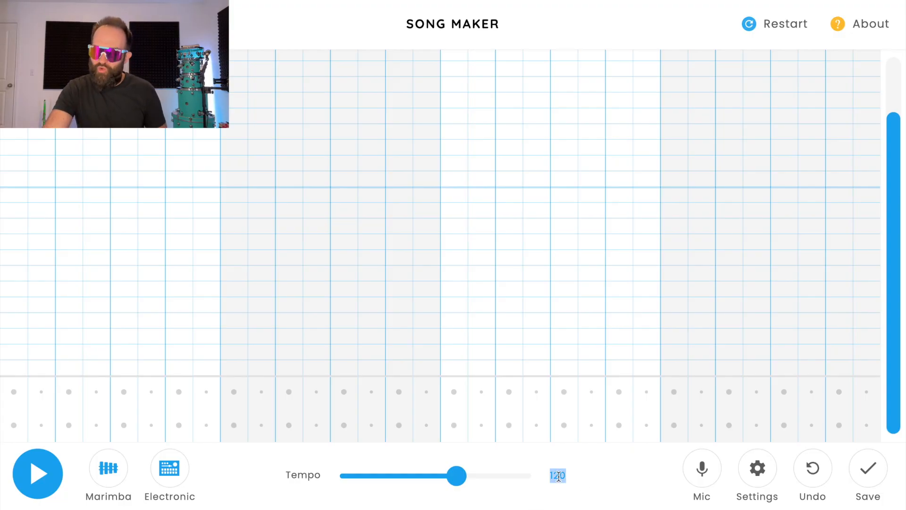
{"action": "type", "text": "169"}
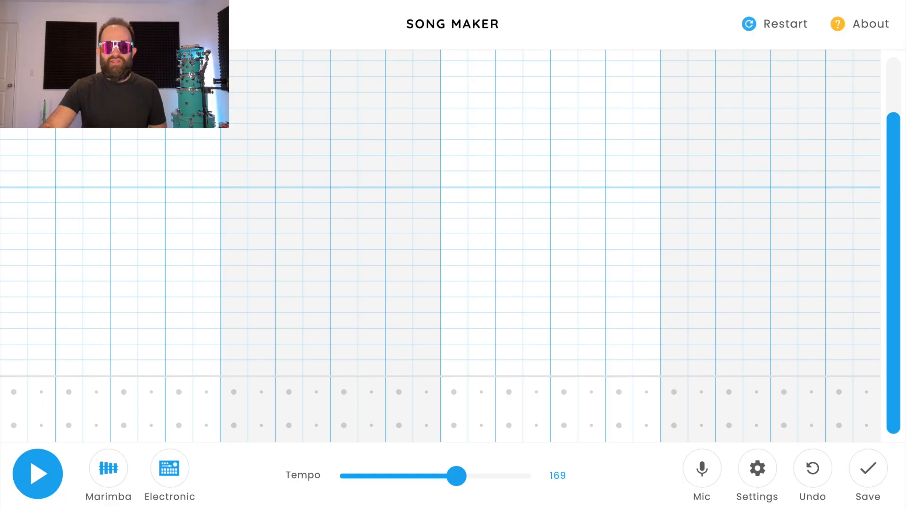
Build bar 1's drum pattern with circles on steps 1, 5 and 6 and triangles on steps 3 and 7, and play it.
{"action": "left_click", "coordinate": [13, 426]}
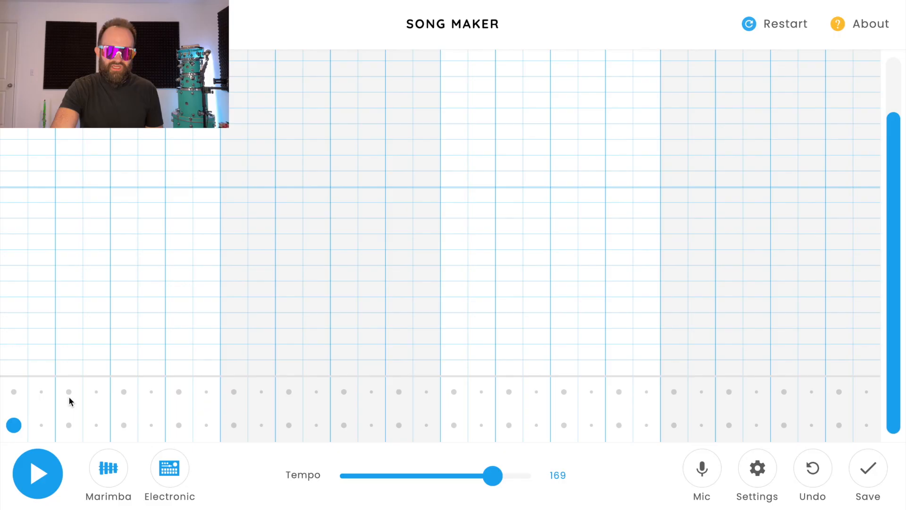
{"action": "left_click", "coordinate": [150, 425]}
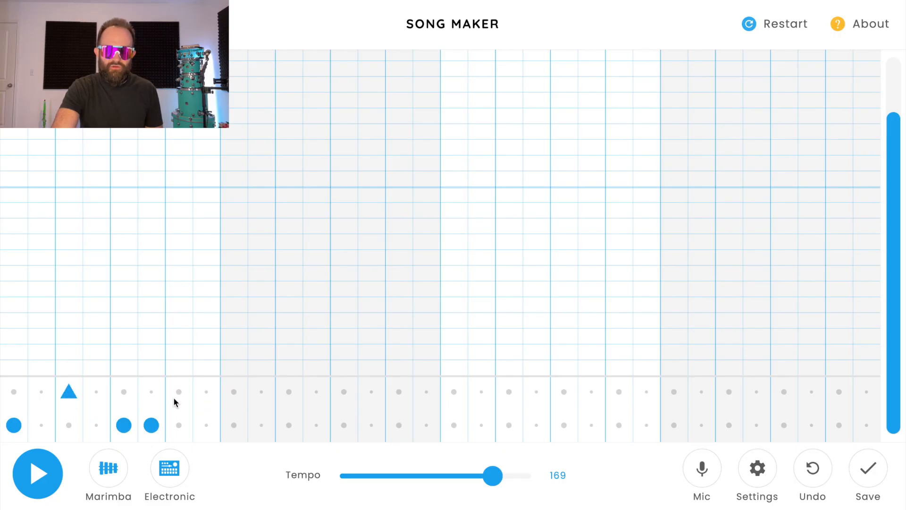
{"action": "left_click", "coordinate": [60, 472]}
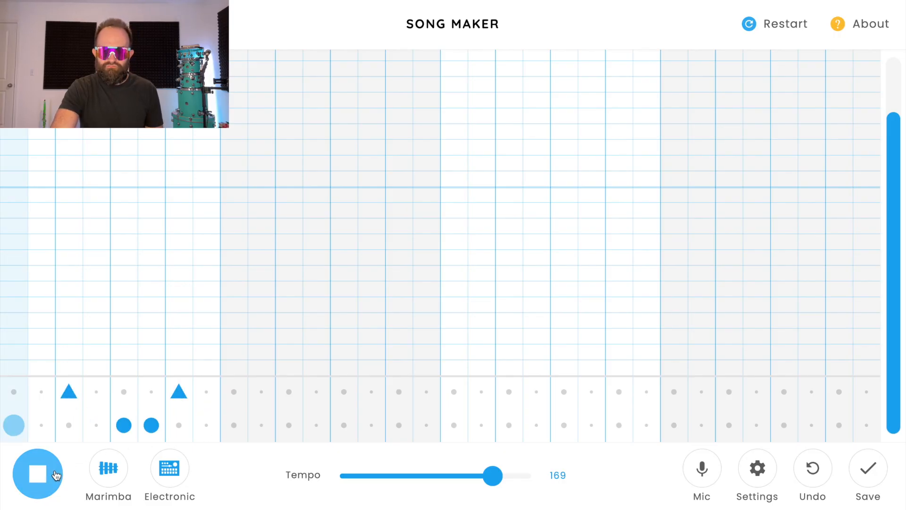
{"action": "left_click", "coordinate": [56, 474]}
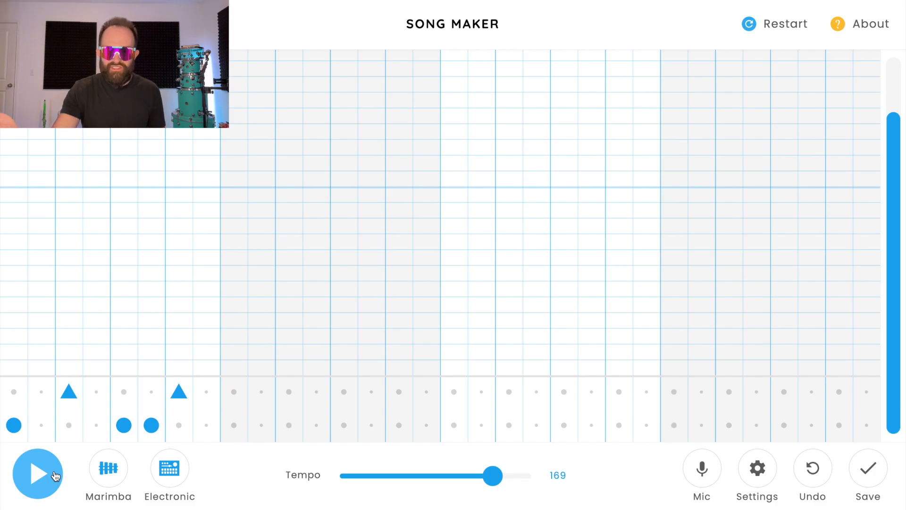
Repeat the first bar's circle-and-triangle drum pattern in bars 2, 3 and 4, and play the beat.
{"action": "left_click", "coordinate": [231, 425]}
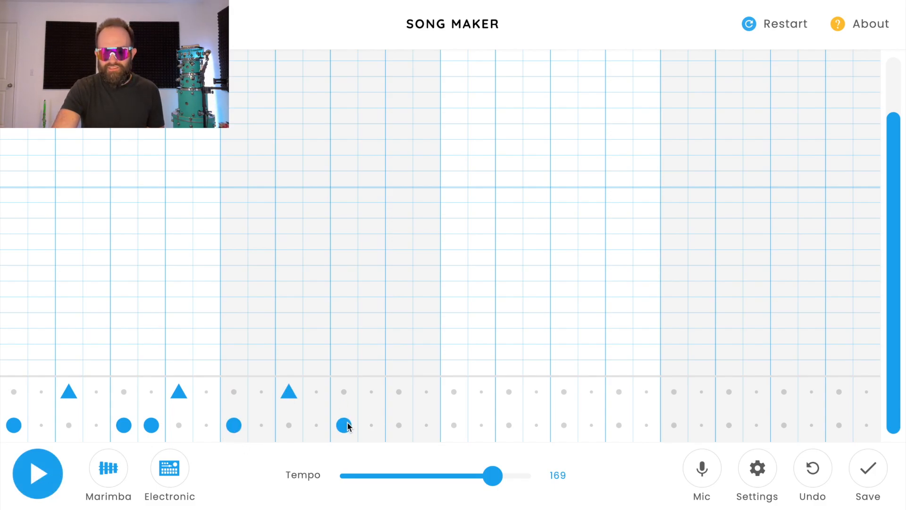
{"action": "left_click", "coordinate": [365, 425]}
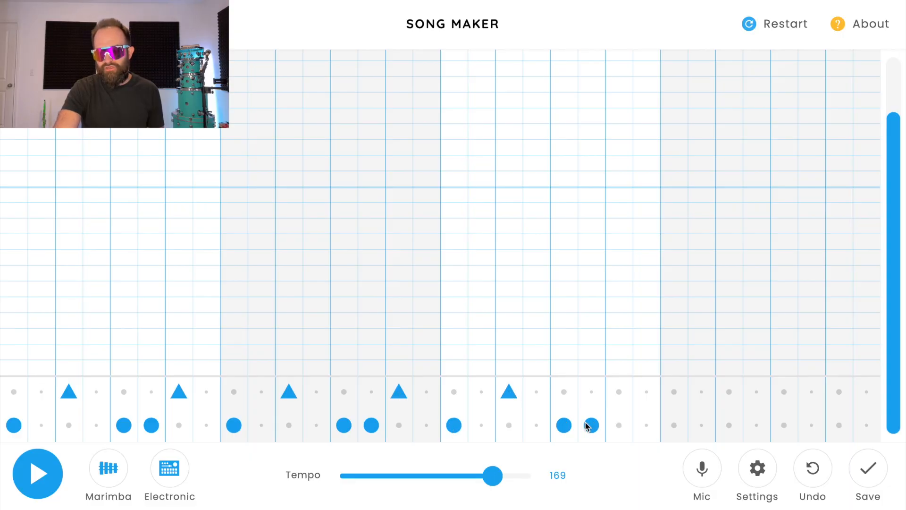
{"action": "left_click", "coordinate": [727, 393]}
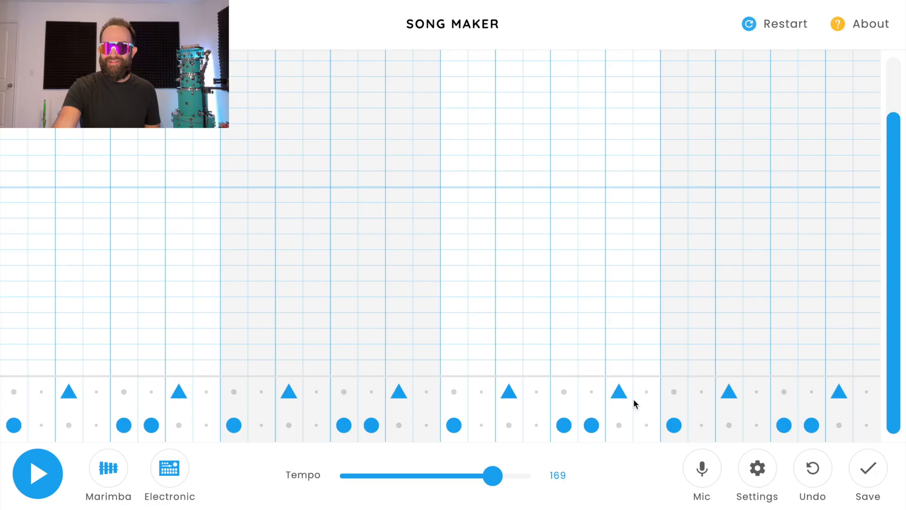
{"action": "left_click", "coordinate": [49, 464]}
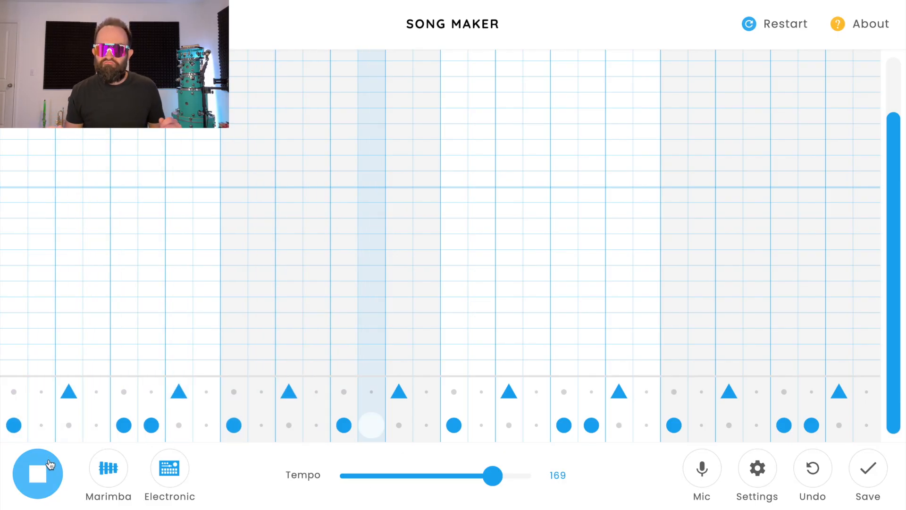
{"action": "left_click", "coordinate": [49, 464]}
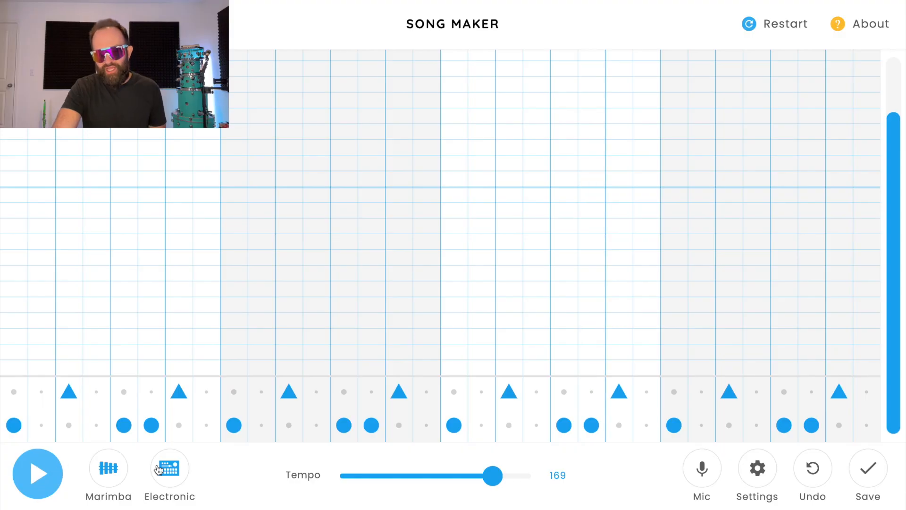
Switch the percussion sound to Kit and play the drum beat with it.
{"action": "left_click", "coordinate": [168, 472]}
{"action": "left_click", "coordinate": [168, 472]}
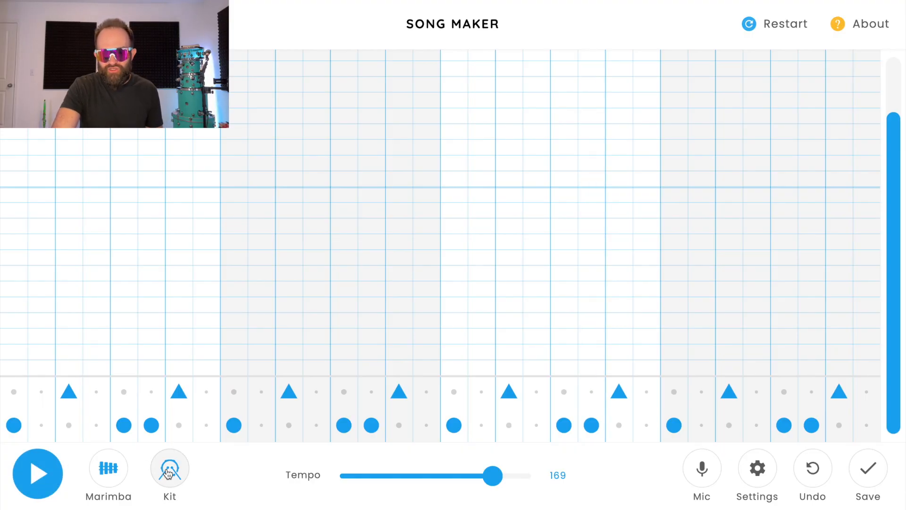
{"action": "left_click", "coordinate": [32, 476]}
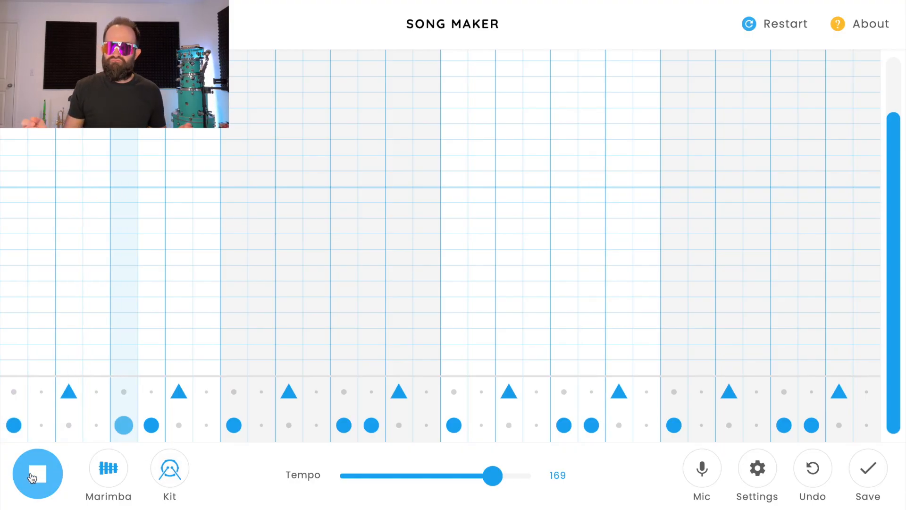
{"action": "left_click", "coordinate": [32, 476]}
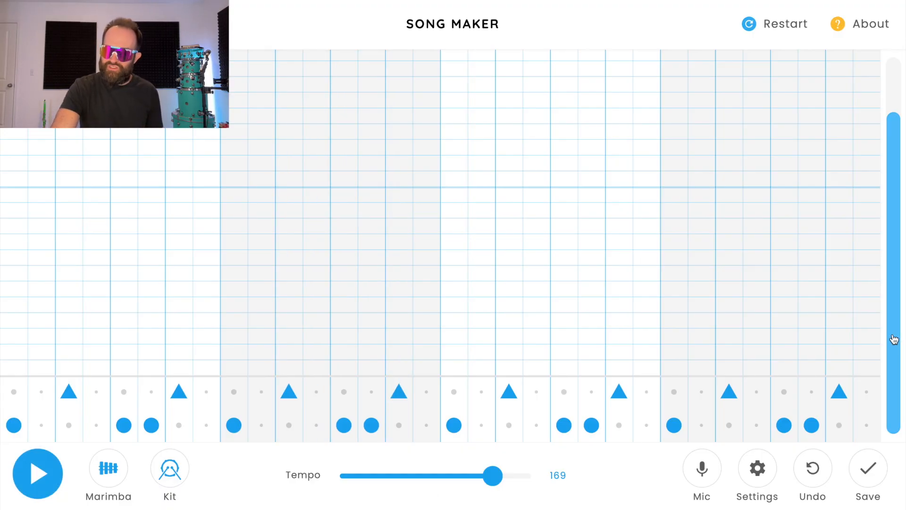
Place bar 1's melody with green notes on steps 1 and 2, orange on 3, pink on 4 and 6, yellow on 8, and play it.
{"action": "left_click_drag", "start_coordinate": [893, 339], "coordinate": [894, 284]}
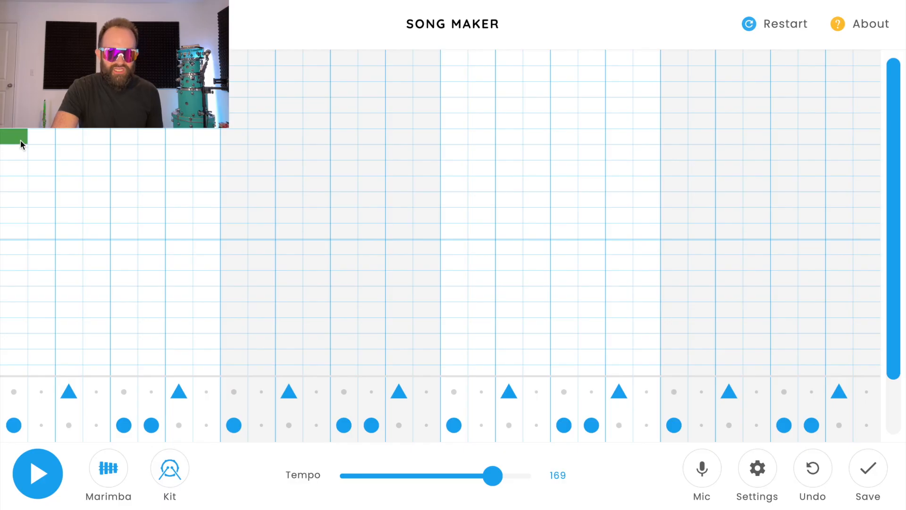
{"action": "left_click", "coordinate": [33, 138]}
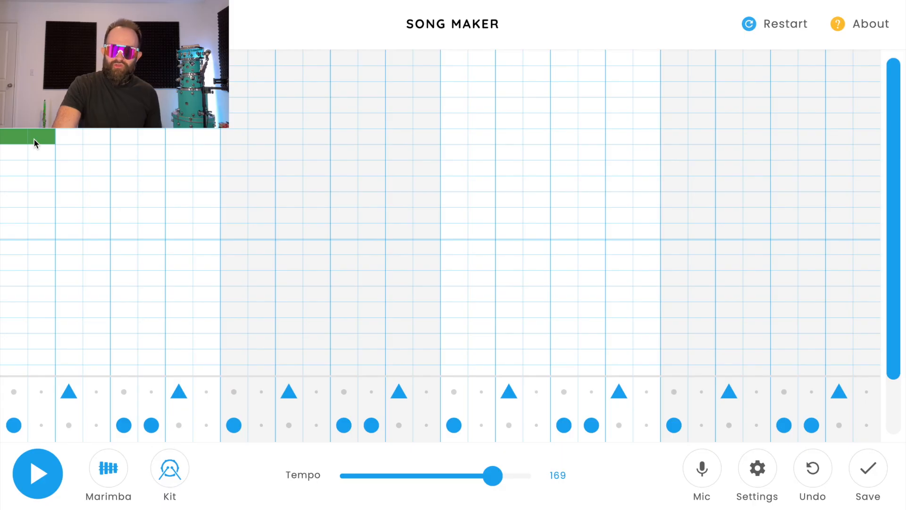
{"action": "left_click", "coordinate": [74, 199]}
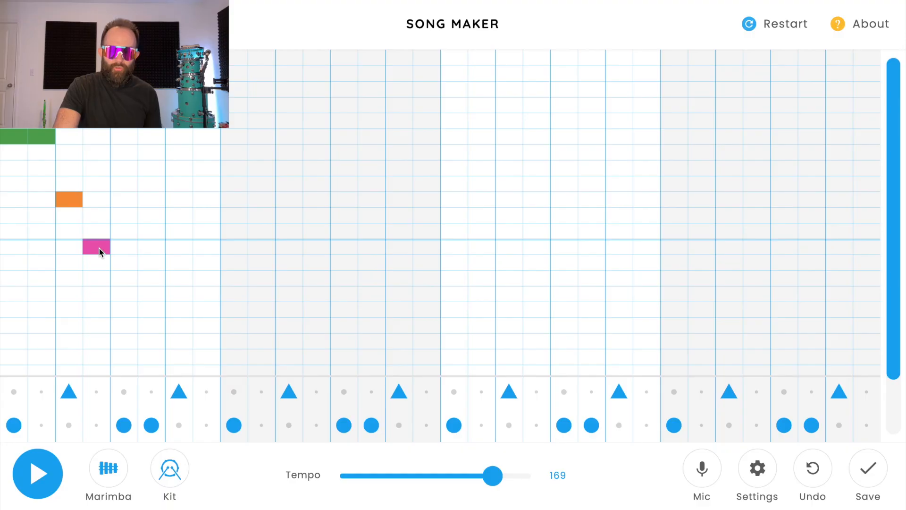
{"action": "left_click", "coordinate": [152, 246]}
{"action": "left_click", "coordinate": [207, 163]}
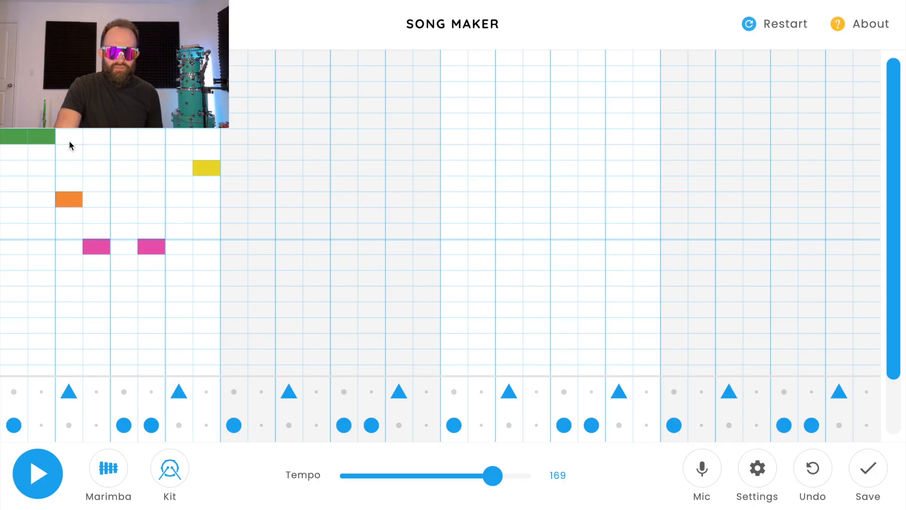
{"action": "left_click", "coordinate": [34, 477]}
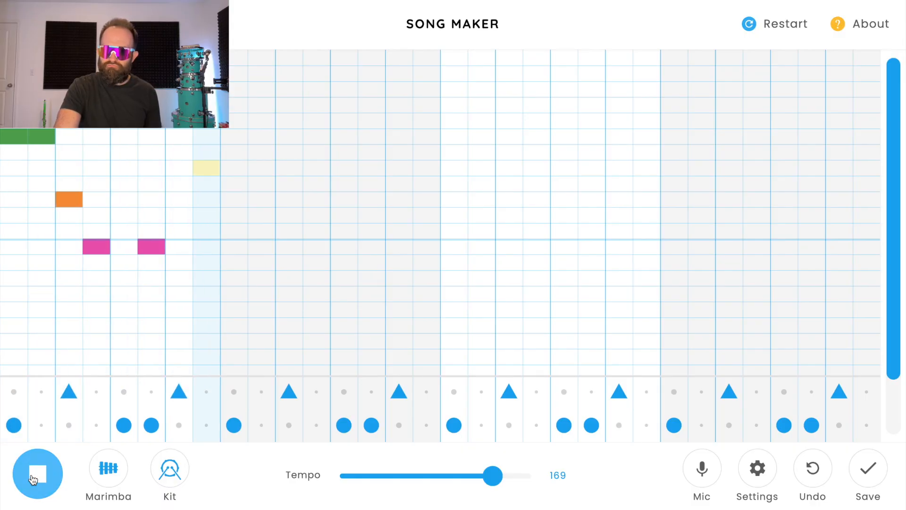
{"action": "left_click", "coordinate": [33, 478]}
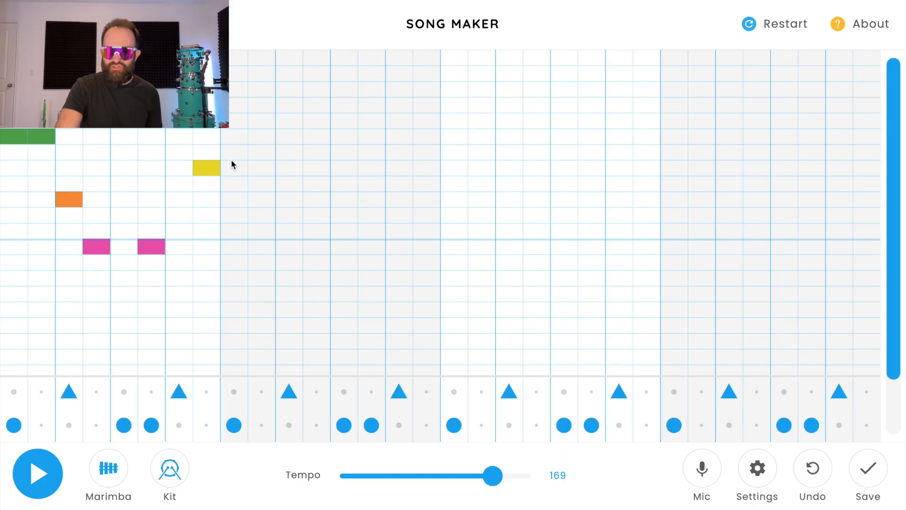
Place bar 2's melody with yellow notes on steps 2 and 4, blue on 5 and 6, purple on 7, pink on 8, and play it.
{"action": "left_click", "coordinate": [262, 167]}
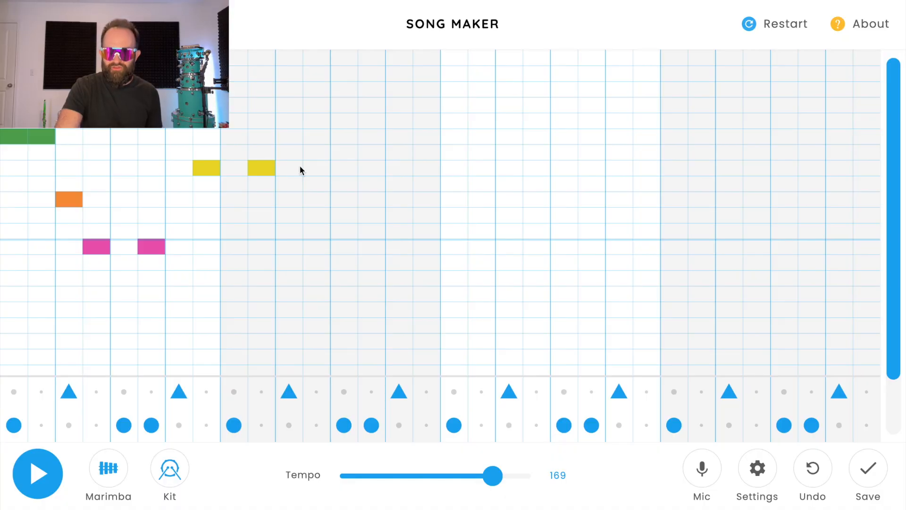
{"action": "left_click", "coordinate": [322, 170]}
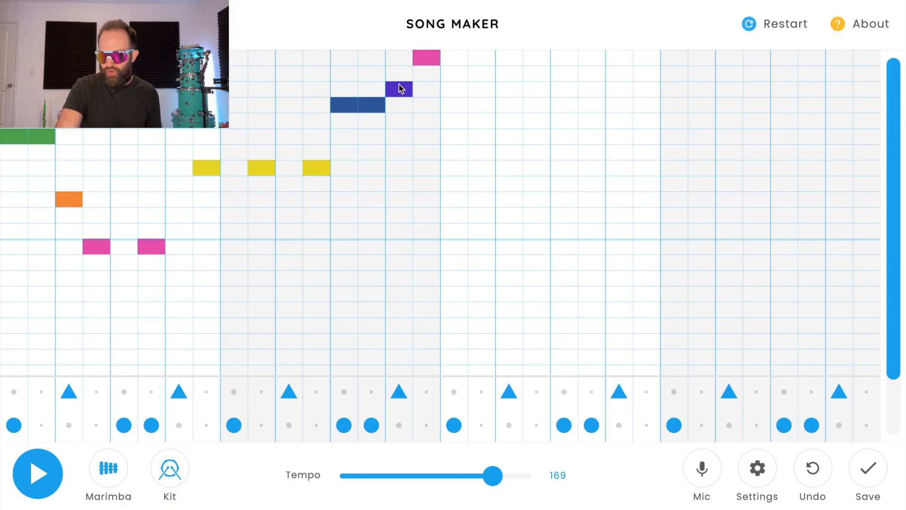
{"action": "left_click", "coordinate": [37, 486]}
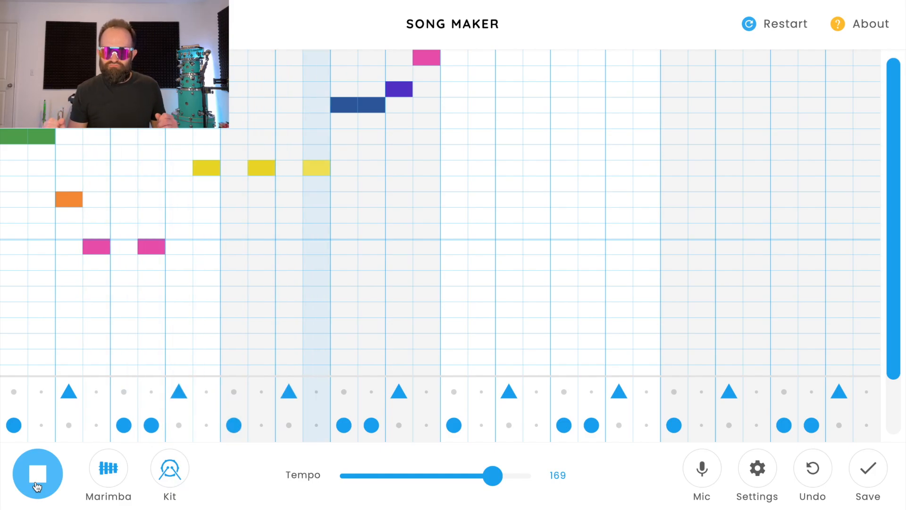
{"action": "left_click", "coordinate": [37, 486]}
Switch the percussion sound to Electronic and play the song from the beginning.
{"action": "left_click", "coordinate": [175, 469]}
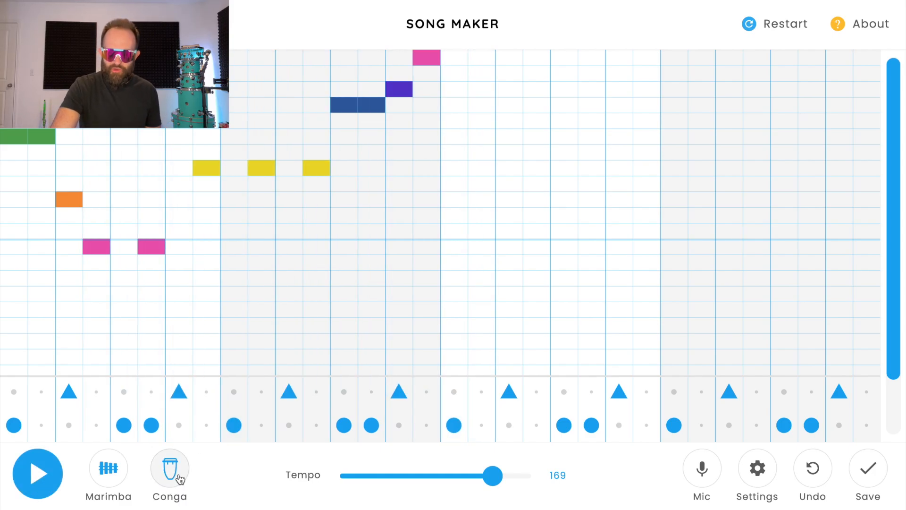
{"action": "left_click", "coordinate": [174, 470]}
{"action": "left_click", "coordinate": [175, 471]}
{"action": "left_click", "coordinate": [179, 477]}
{"action": "left_click", "coordinate": [179, 478]}
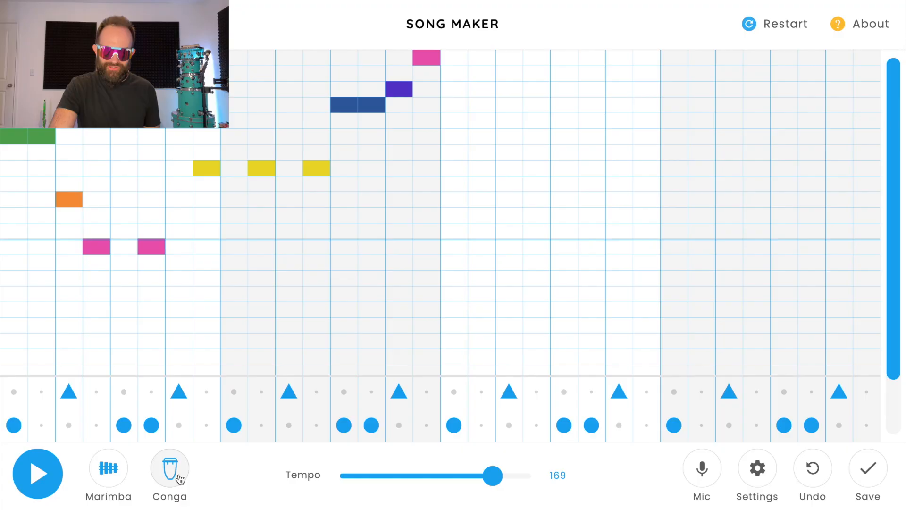
{"action": "left_click", "coordinate": [179, 479]}
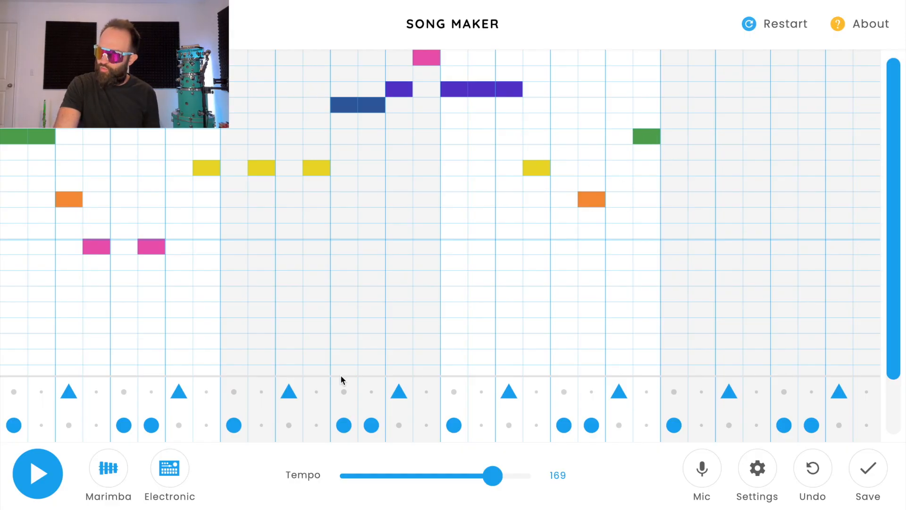
{"action": "left_click", "coordinate": [27, 487]}
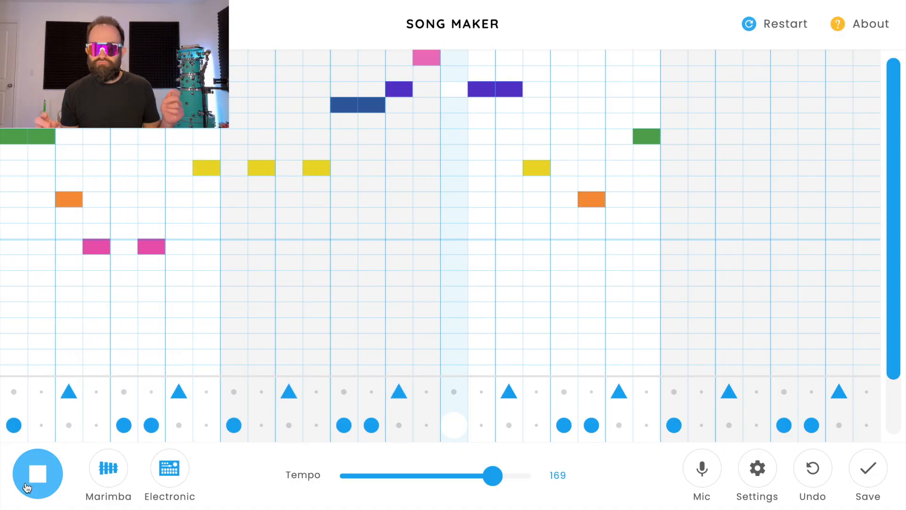
Stop the running playback and play the four-bar song with the Marimba melody and Electronic drums from the beginning.
{"action": "left_click", "coordinate": [43, 482]}
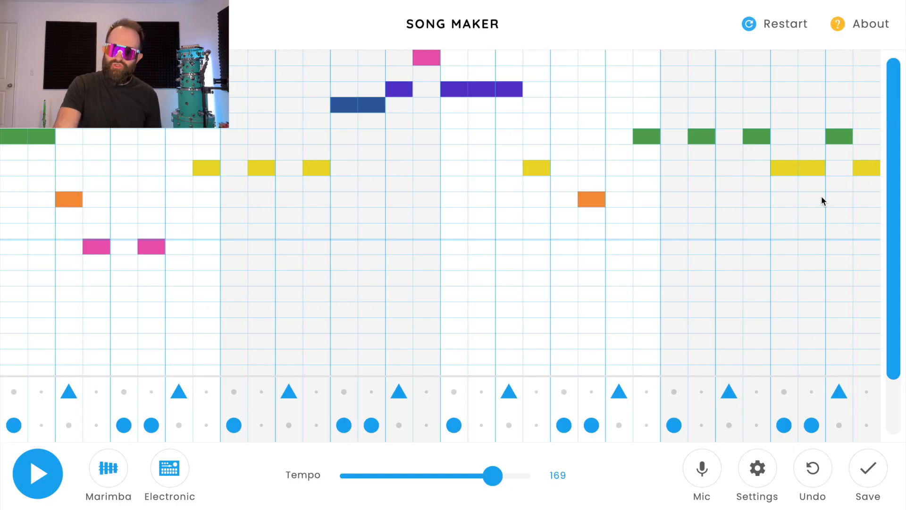
{"action": "left_click", "coordinate": [38, 482]}
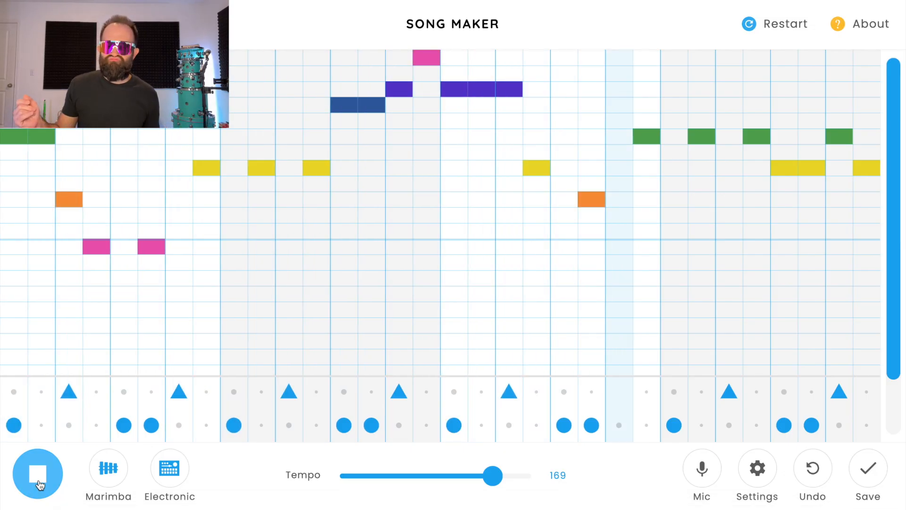
{"action": "left_click", "coordinate": [40, 484]}
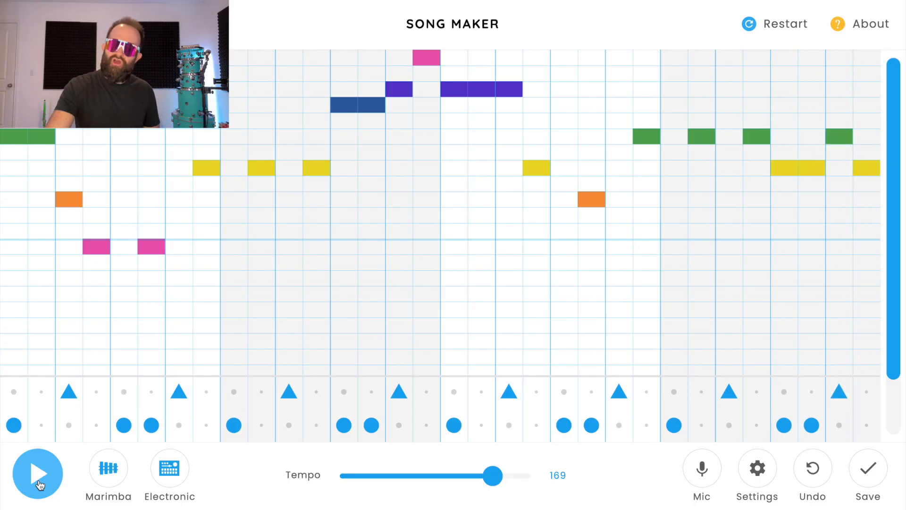
Switch the melody instrument from Marimba to Synth, play the song with it and stop the playback.
{"action": "left_click", "coordinate": [126, 465]}
{"action": "left_click", "coordinate": [127, 464]}
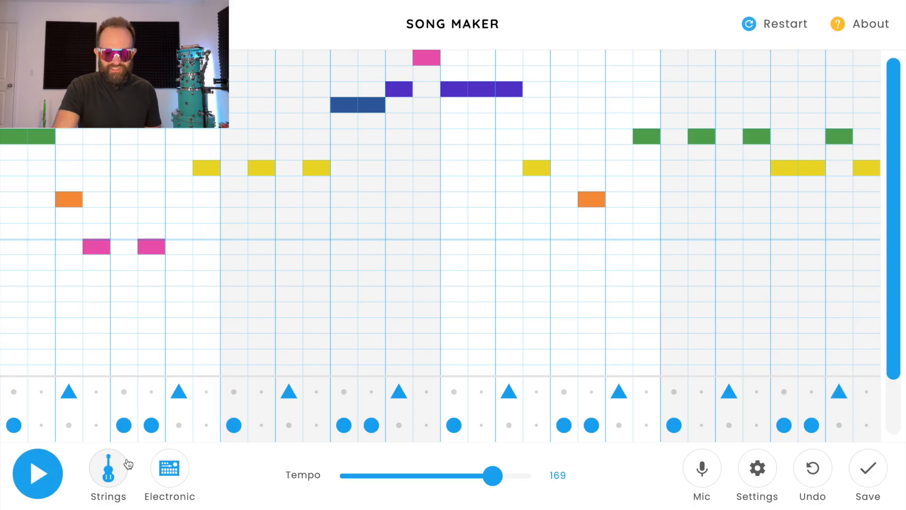
{"action": "left_click", "coordinate": [128, 464]}
{"action": "left_click", "coordinate": [128, 464]}
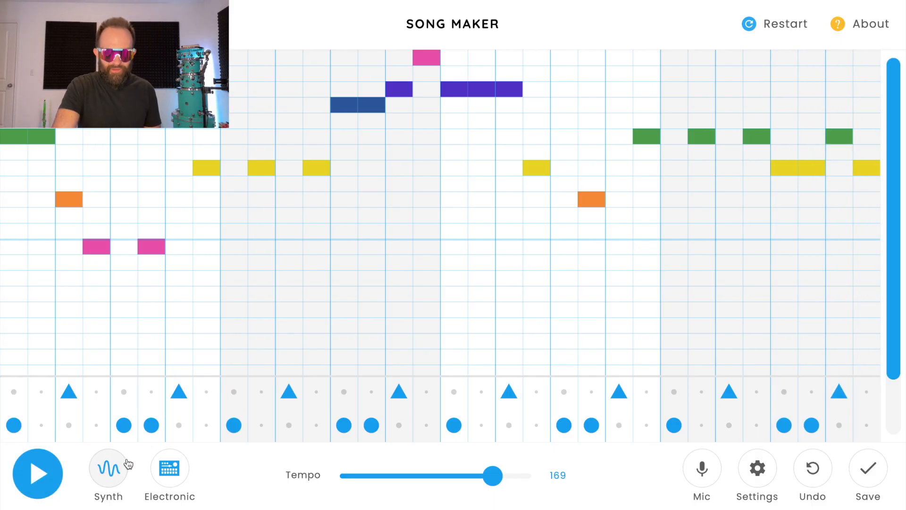
{"action": "left_click", "coordinate": [33, 487]}
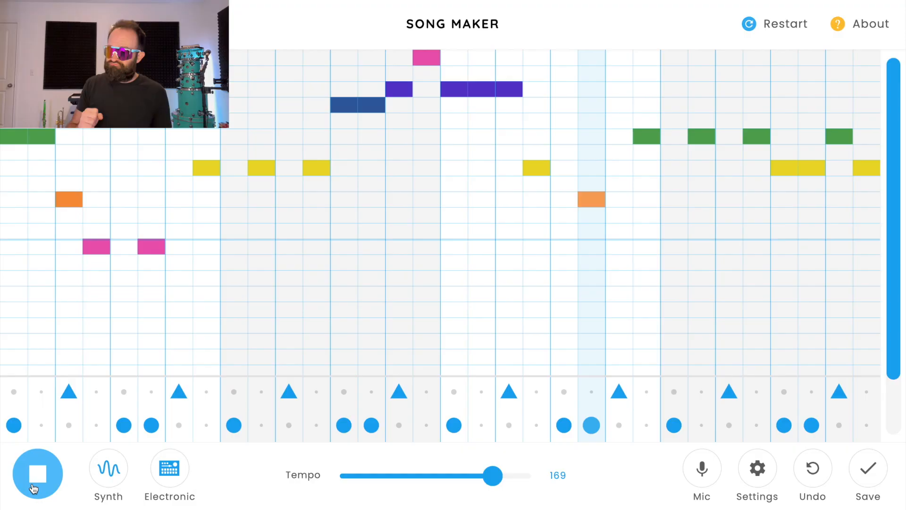
{"action": "left_click", "coordinate": [33, 488]}
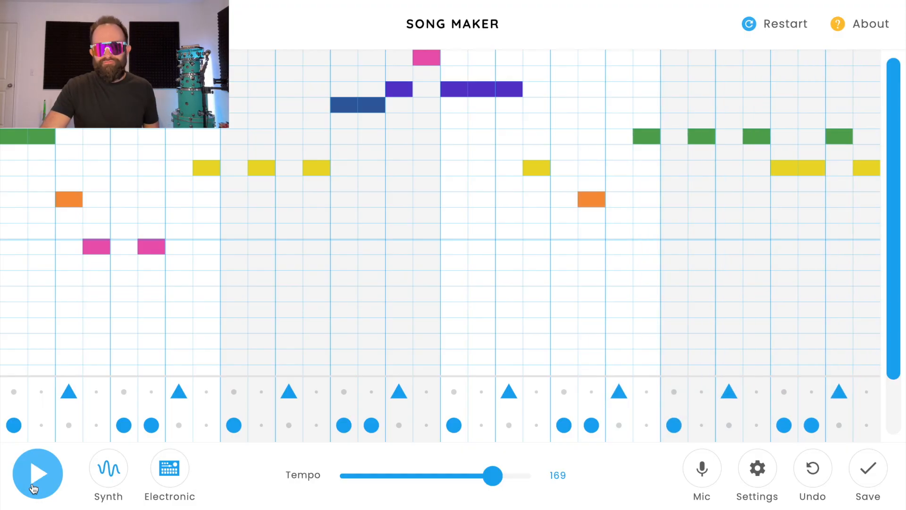